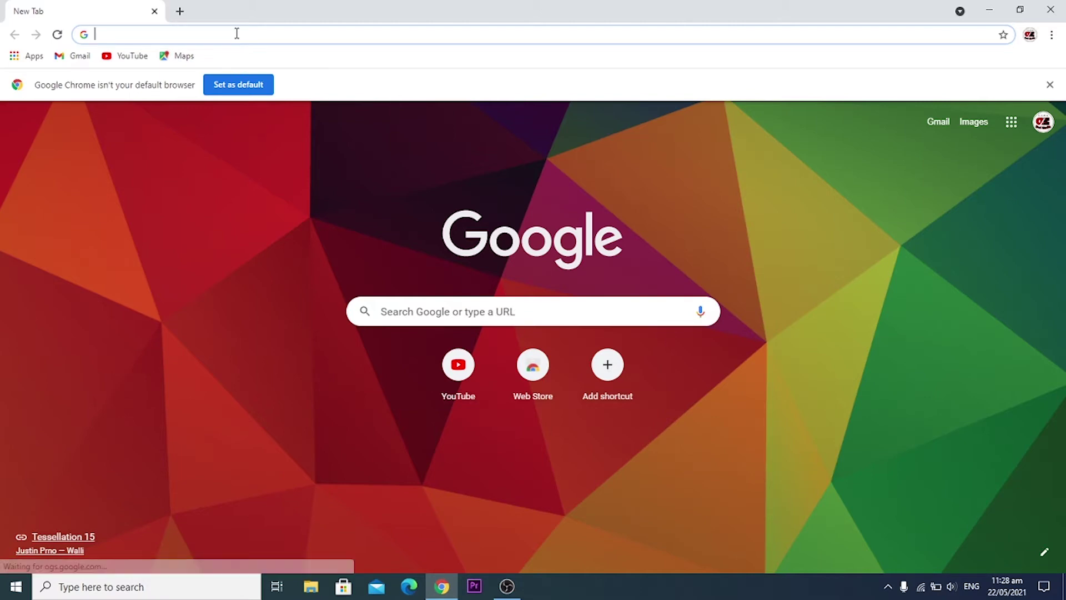
Search the web for "itunes" and open Apple's iTunes page.
{"action": "type", "text": "itunes"}
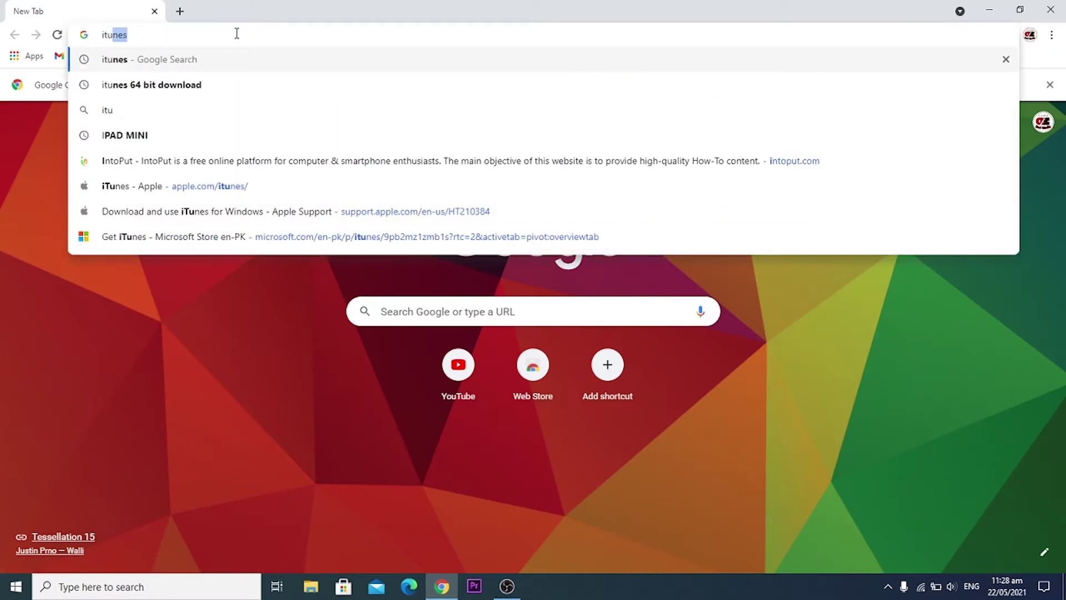
{"action": "key", "text": "Return"}
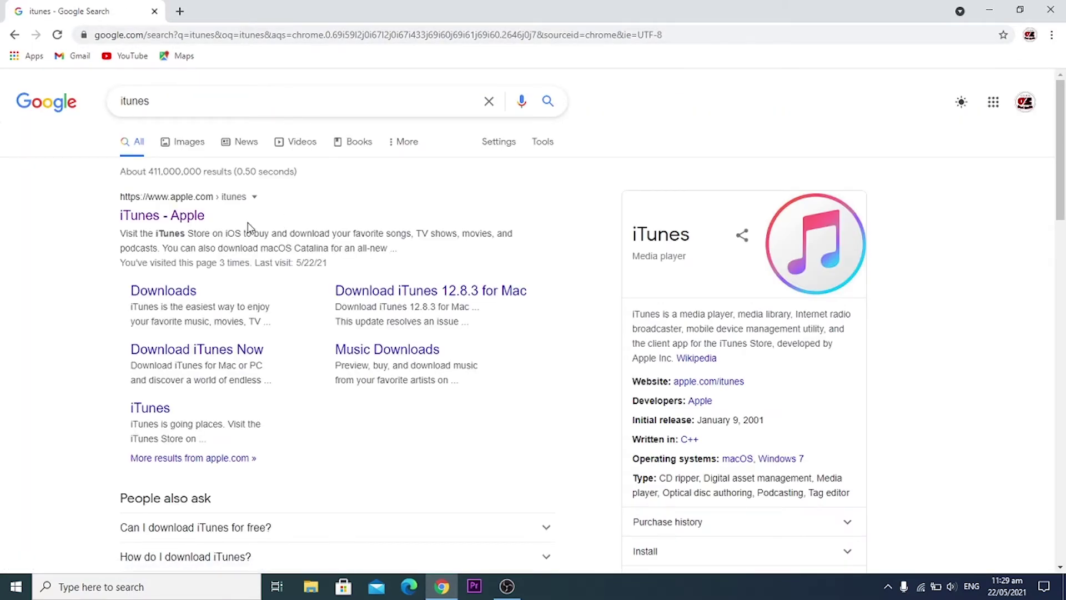
{"action": "left_click", "coordinate": [170, 219]}
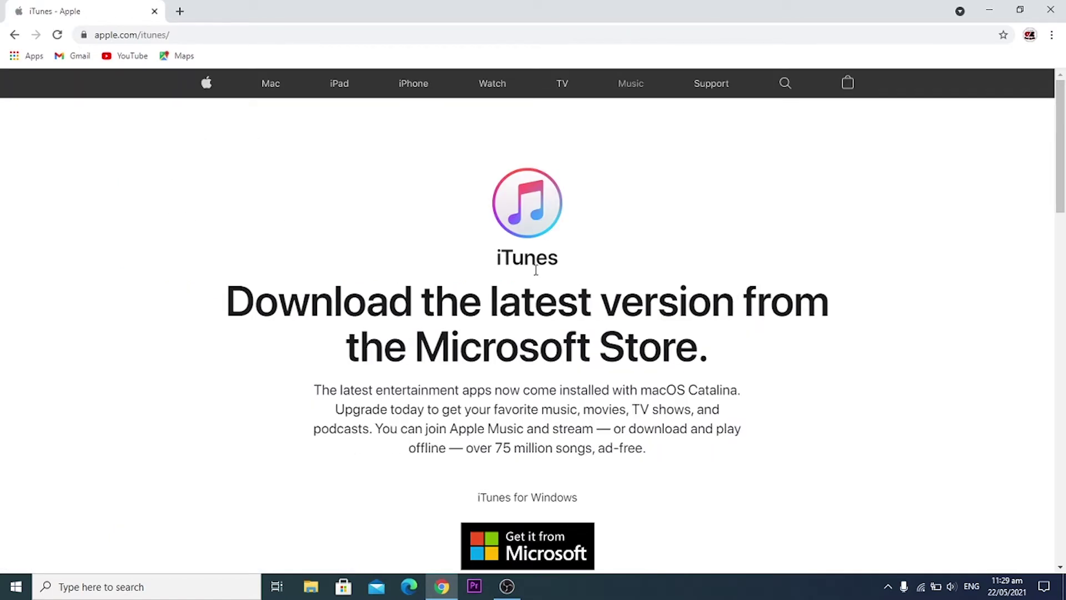
{"action": "left_click", "coordinate": [123, 35]}
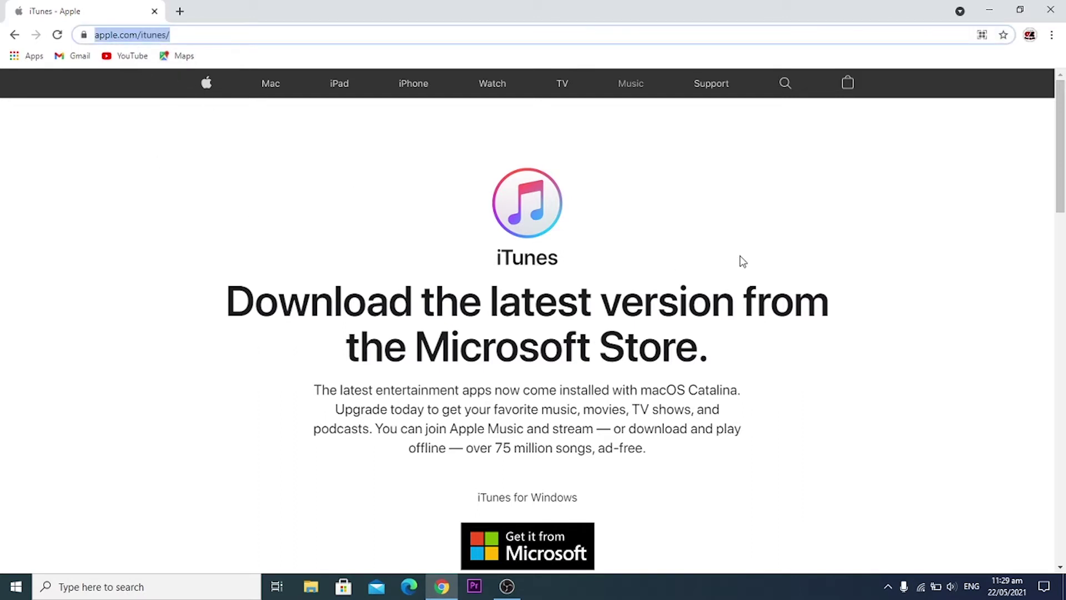
View the Microsoft Store listing linked under iTunes for Windows, and return to Apple's iTunes page.
{"action": "scroll", "coordinate": [761, 272], "scroll_direction": "down", "scroll_amount": 1}
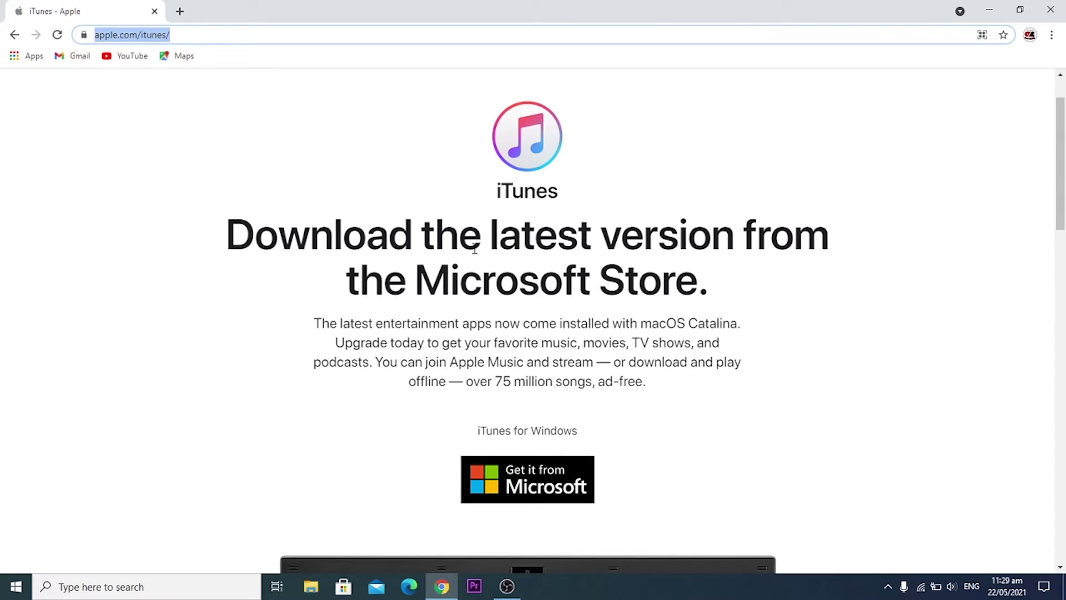
{"action": "scroll", "coordinate": [481, 300], "scroll_direction": "down", "scroll_amount": 1}
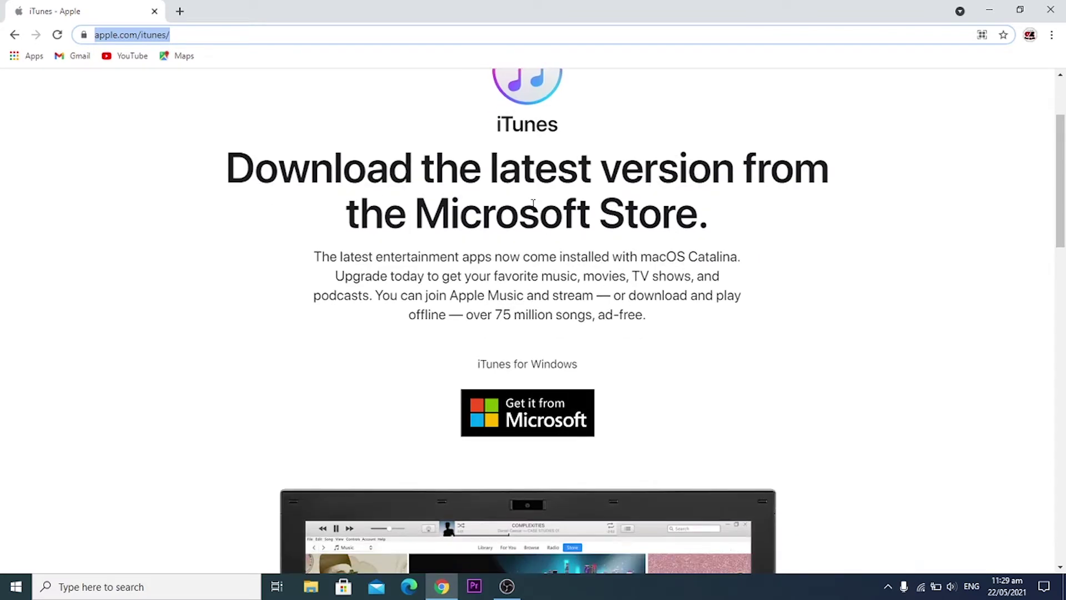
{"action": "scroll", "coordinate": [670, 281], "scroll_direction": "down", "scroll_amount": 7}
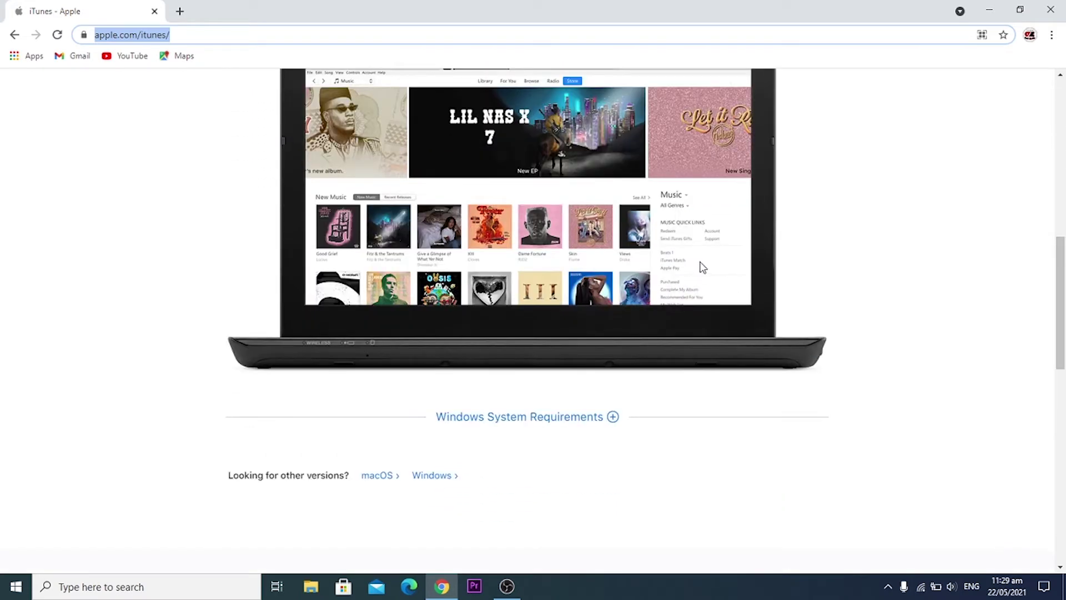
{"action": "scroll", "coordinate": [702, 268], "scroll_direction": "up", "scroll_amount": 6}
{"action": "scroll", "coordinate": [704, 263], "scroll_direction": "up", "scroll_amount": 1}
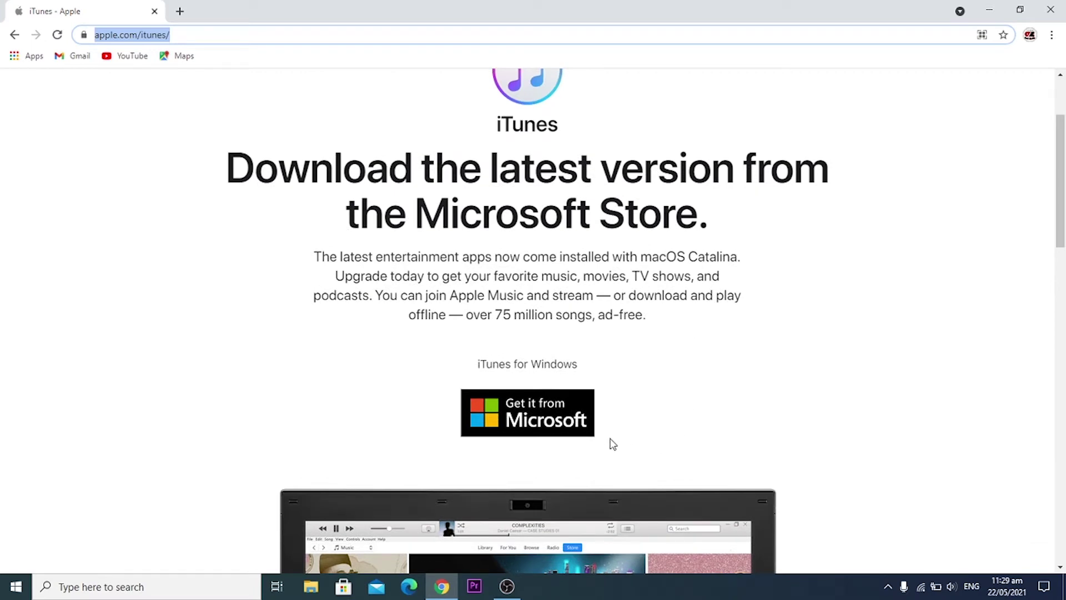
{"action": "left_click", "coordinate": [530, 408]}
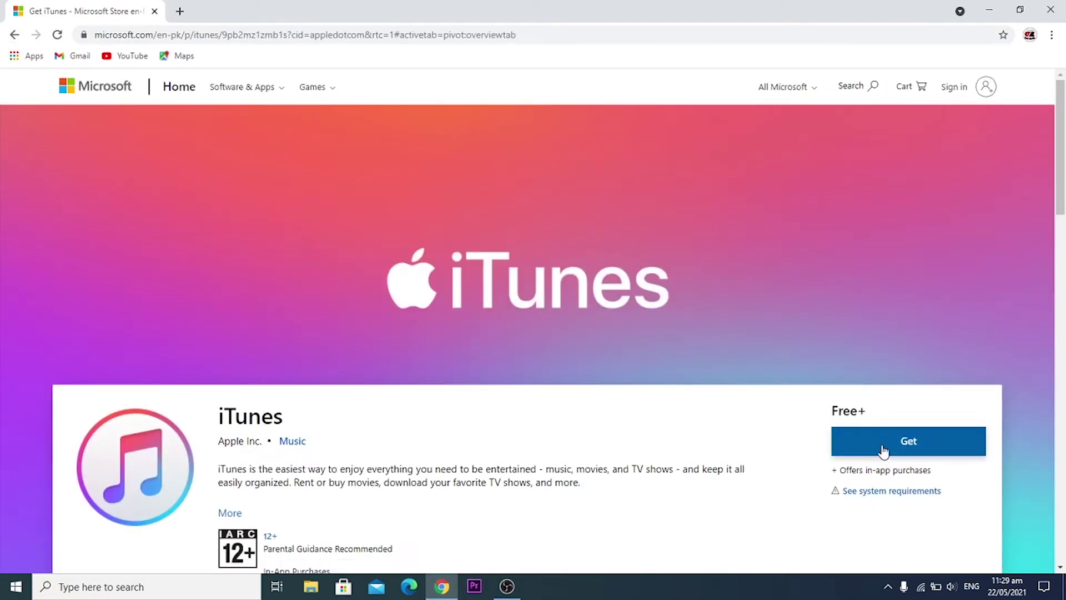
{"action": "left_click", "coordinate": [15, 36]}
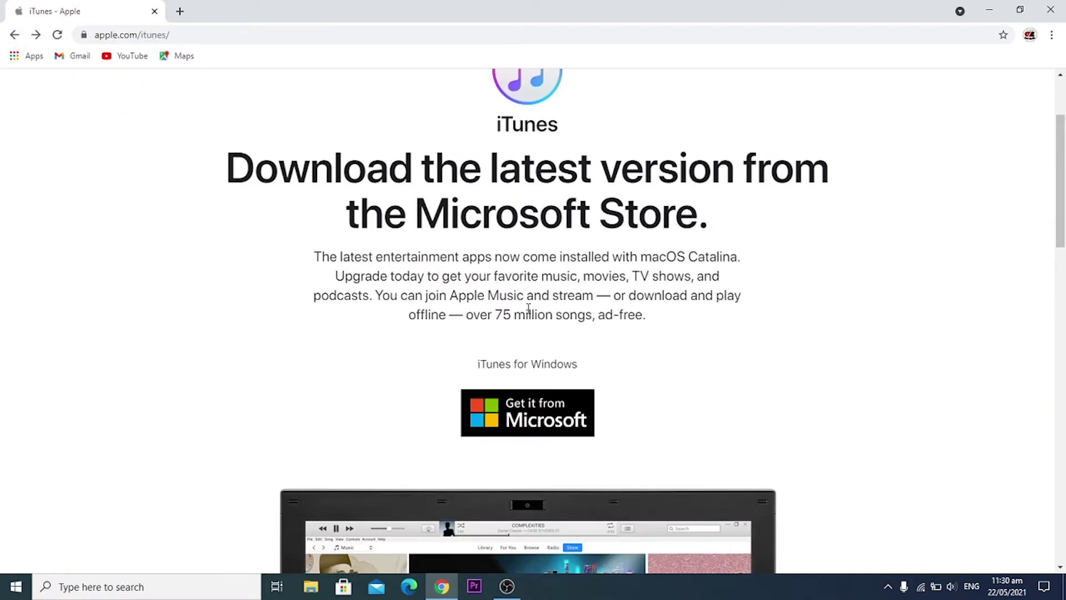
Go to iTunes Support and open the "Explore iTunes for Windows" article.
{"action": "scroll", "coordinate": [572, 350], "scroll_direction": "down", "scroll_amount": 10}
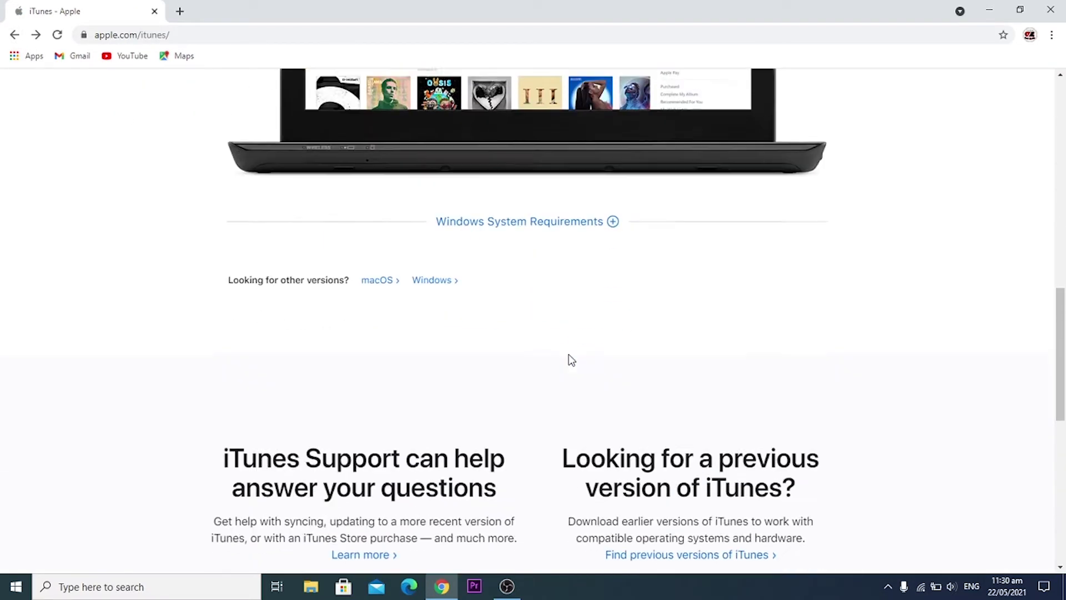
{"action": "scroll", "coordinate": [557, 357], "scroll_direction": "down", "scroll_amount": 4}
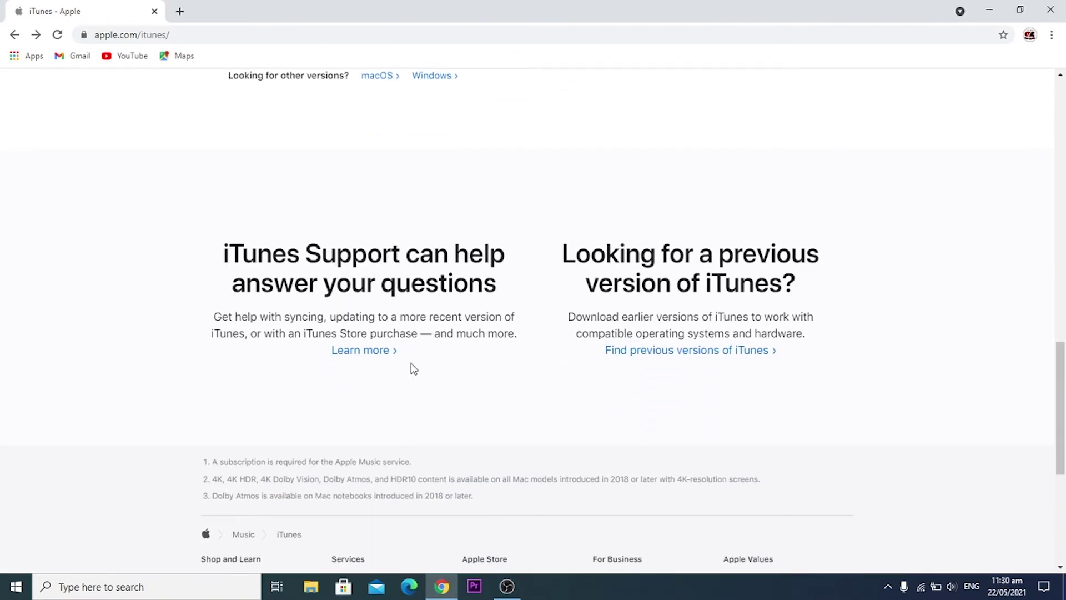
{"action": "left_click", "coordinate": [375, 354]}
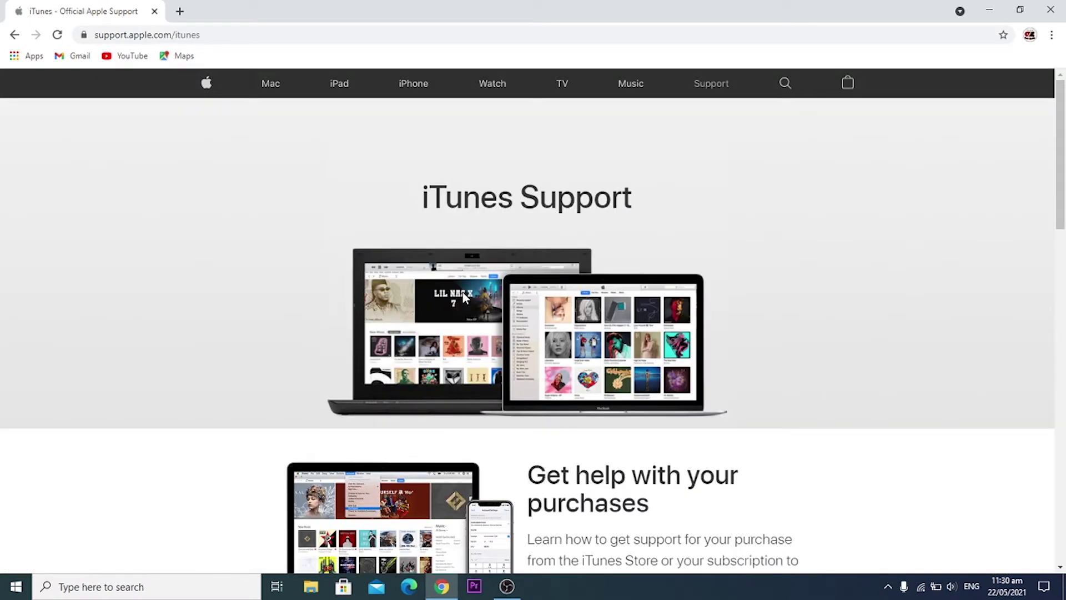
{"action": "scroll", "coordinate": [464, 294], "scroll_direction": "down", "scroll_amount": 10}
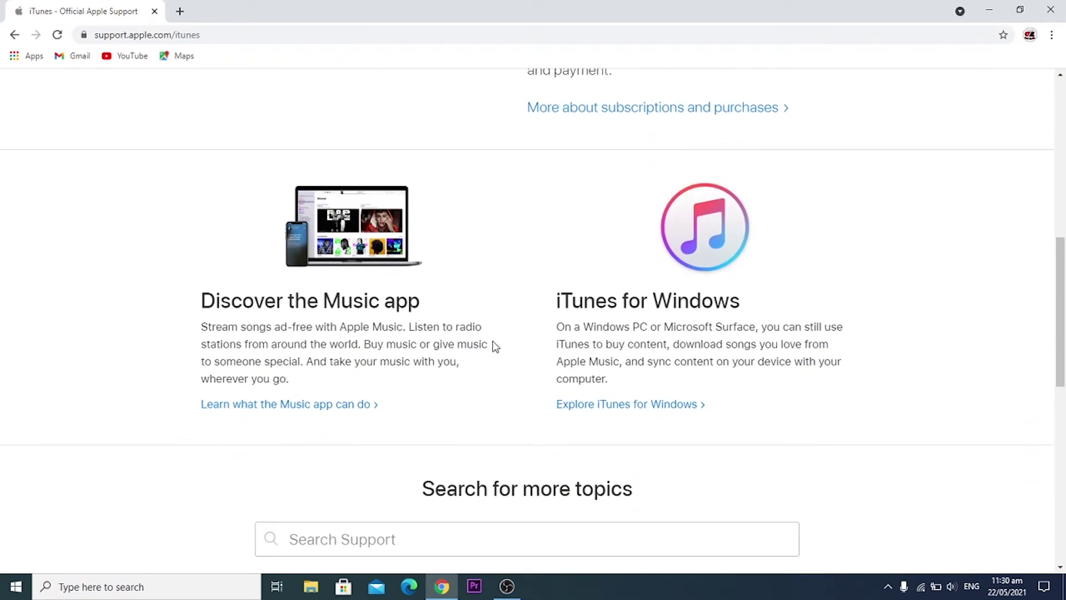
{"action": "left_click", "coordinate": [583, 410]}
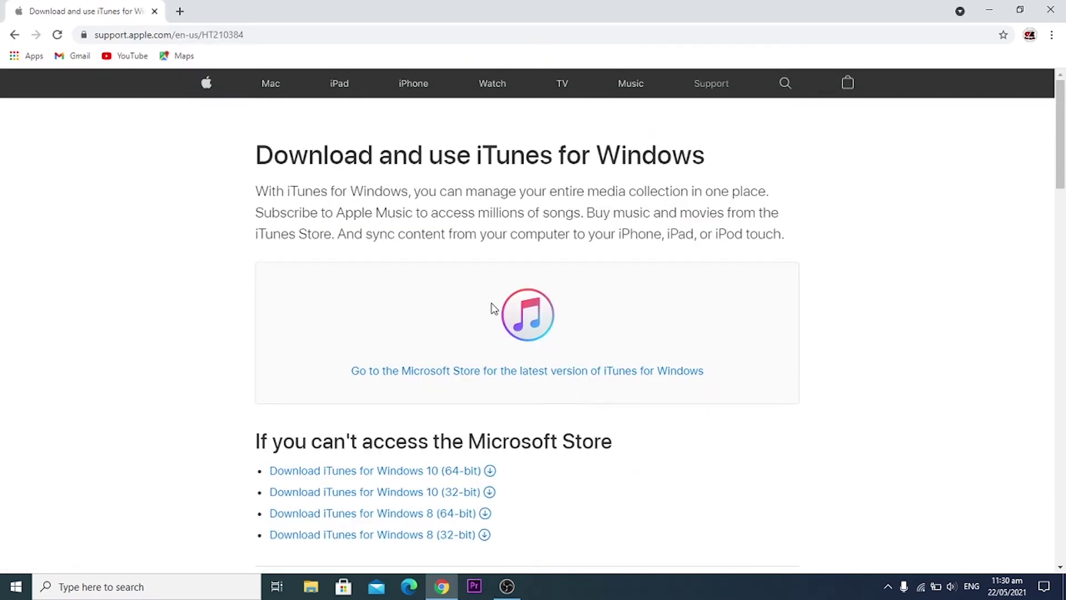
Download the iTunes for Windows 10 (64-bit) installer from the direct download options and return to the article.
{"action": "scroll", "coordinate": [495, 308], "scroll_direction": "down", "scroll_amount": 3}
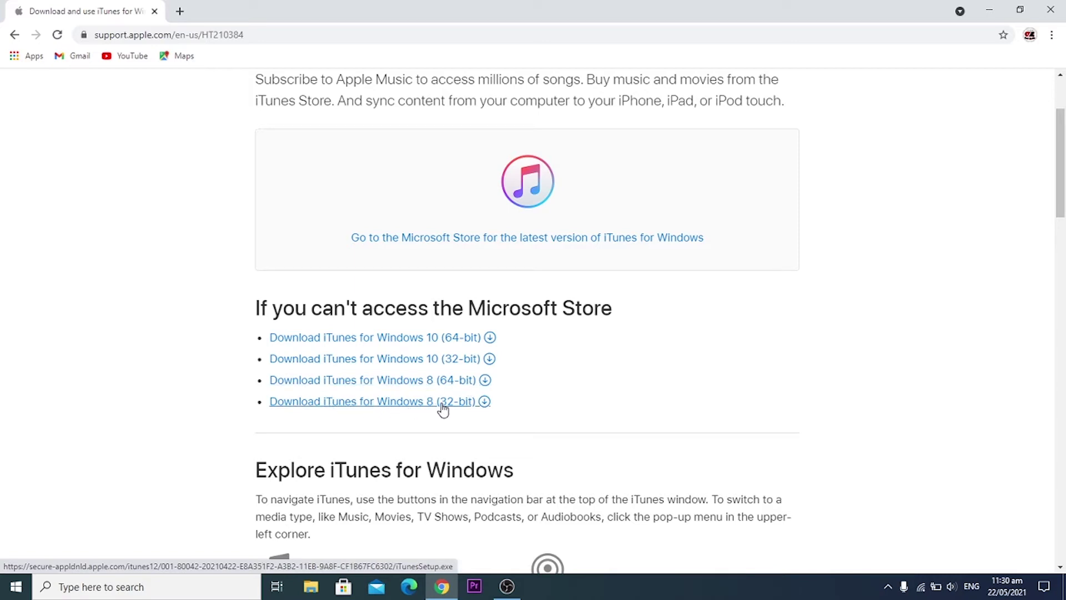
{"action": "scroll", "coordinate": [650, 336], "scroll_direction": "up", "scroll_amount": 3}
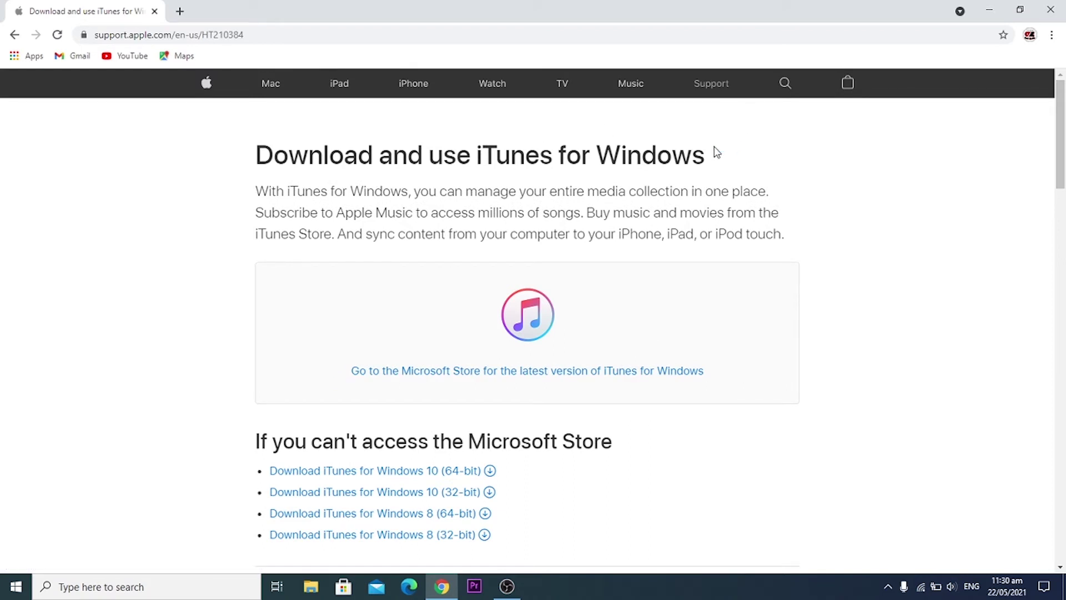
{"action": "left_click_drag", "start_coordinate": [692, 154], "coordinate": [261, 159]}
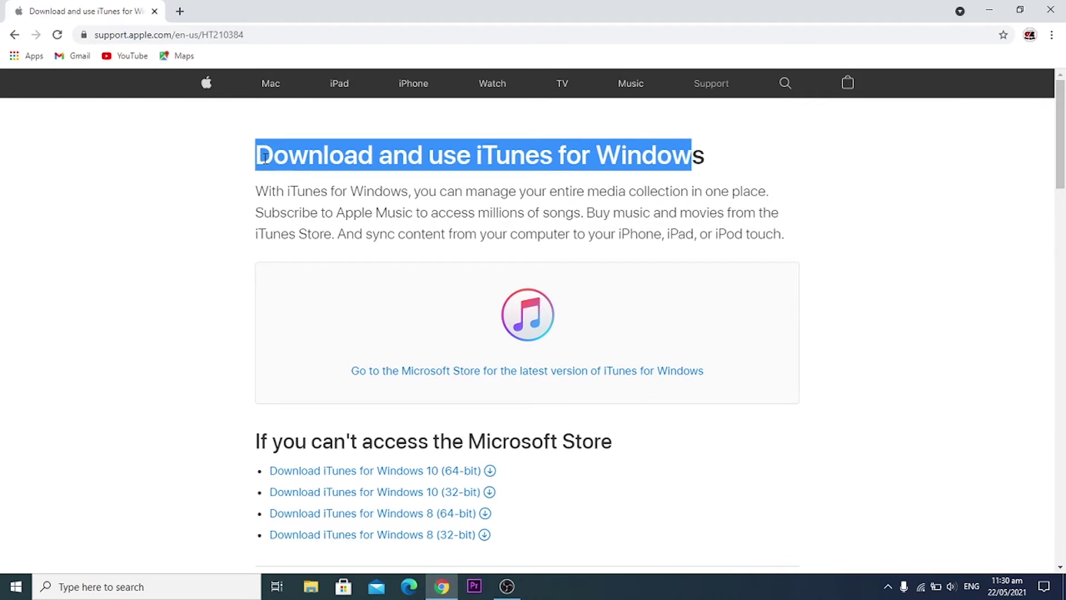
{"action": "scroll", "coordinate": [594, 222], "scroll_direction": "down", "scroll_amount": 5}
{"action": "scroll", "coordinate": [594, 223], "scroll_direction": "down", "scroll_amount": 6}
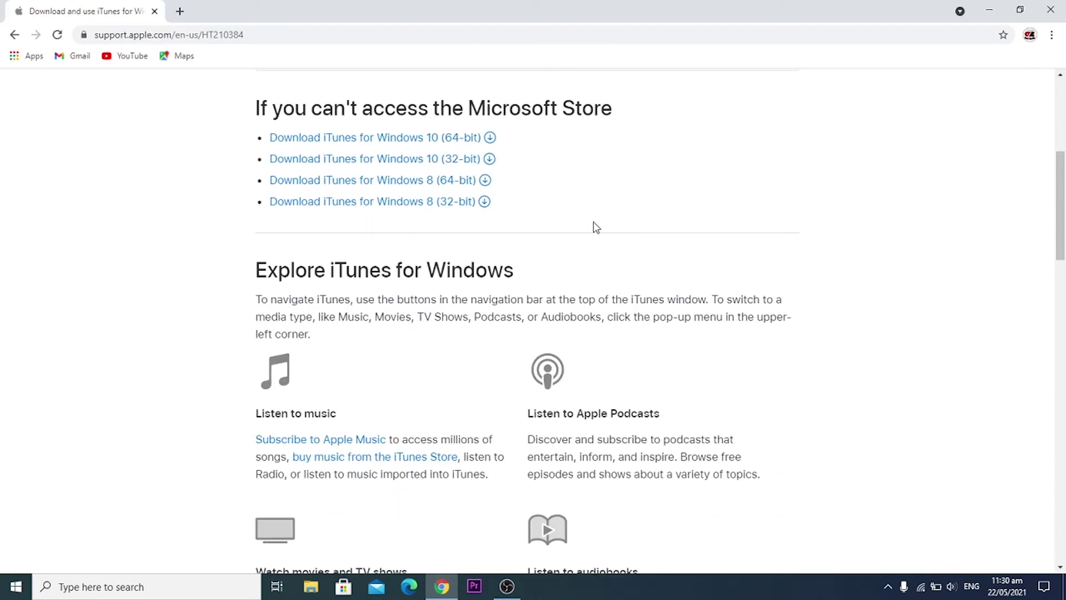
{"action": "scroll", "coordinate": [594, 233], "scroll_direction": "down", "scroll_amount": 5}
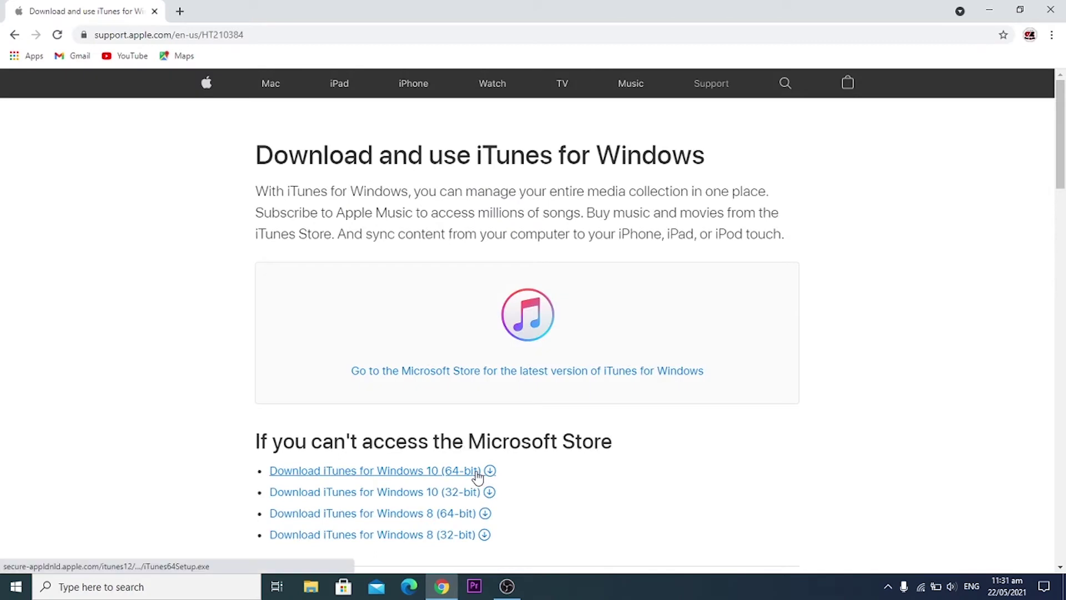
{"action": "left_click", "coordinate": [477, 476]}
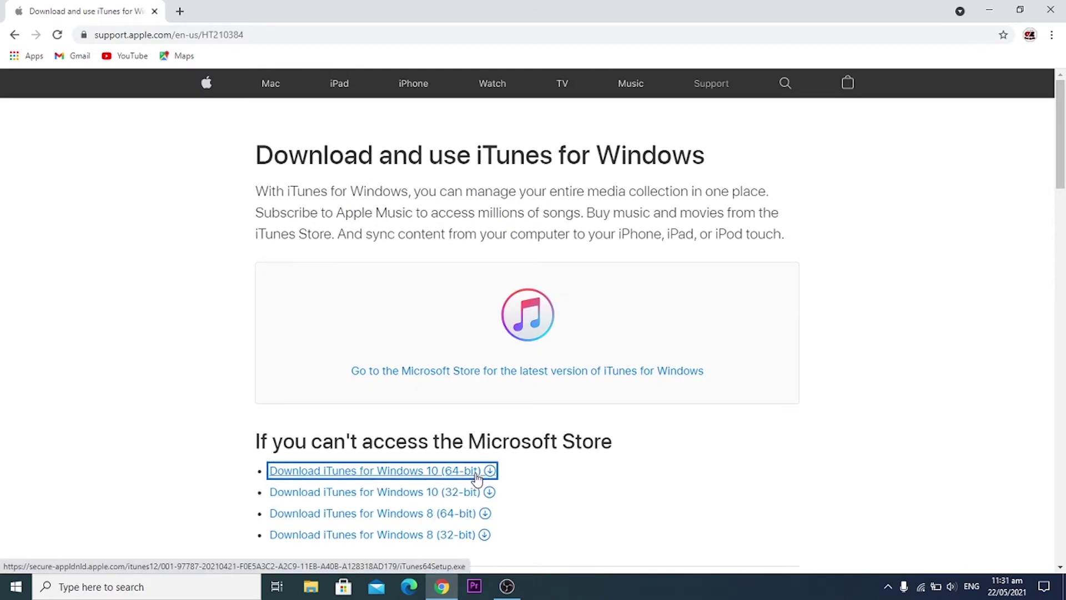
{"action": "left_click", "coordinate": [477, 476]}
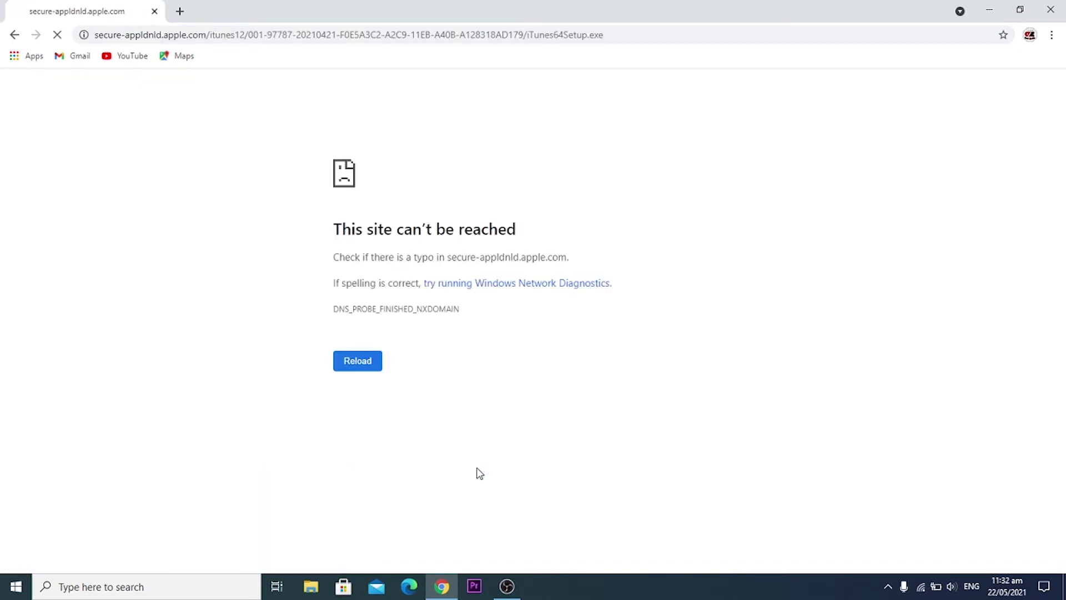
{"action": "left_click", "coordinate": [15, 35]}
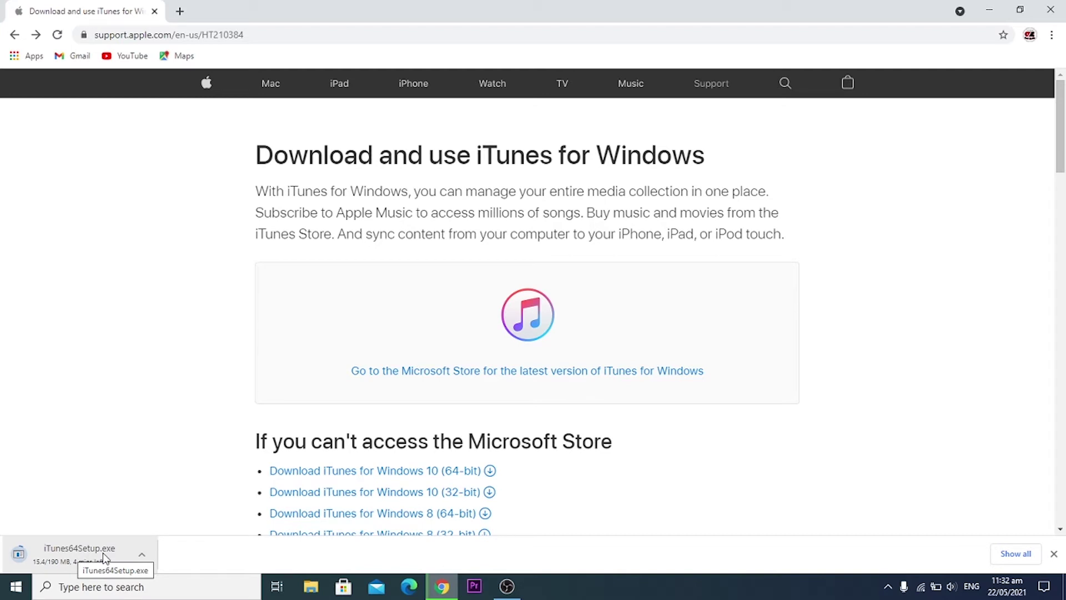
Open the browser's full downloads list and show iTunes64Setup.exe in its folder.
{"action": "left_click", "coordinate": [142, 557]}
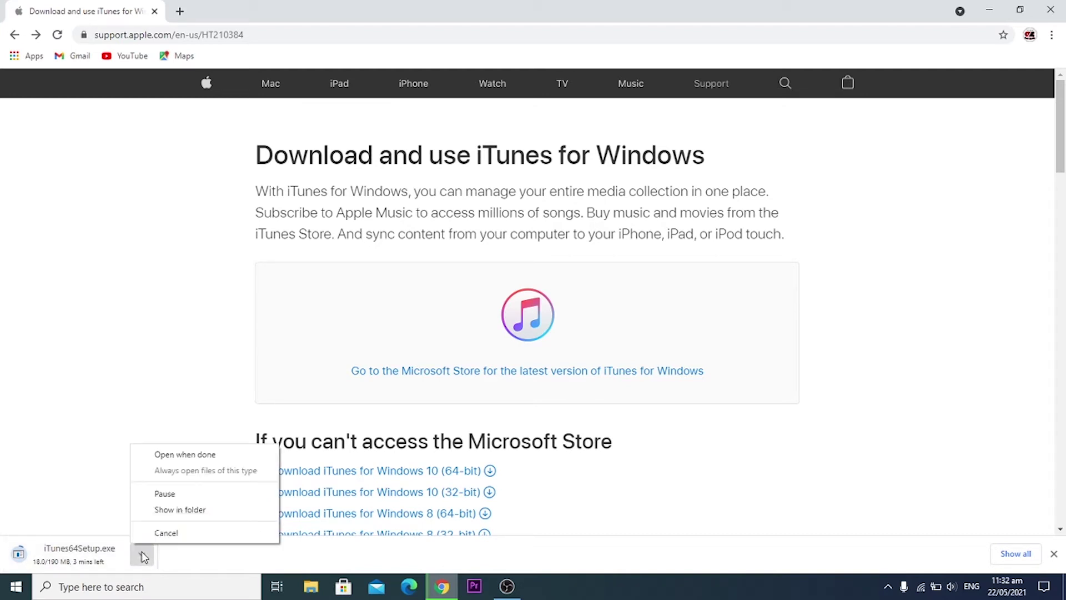
{"action": "left_click", "coordinate": [177, 562]}
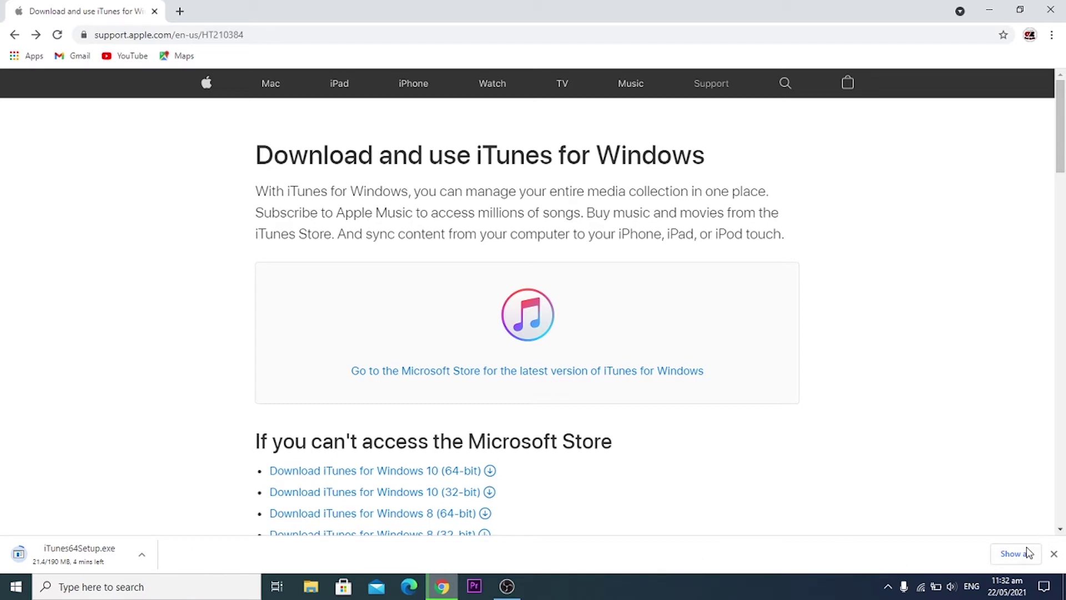
{"action": "left_click", "coordinate": [1027, 554]}
{"action": "left_click", "coordinate": [742, 295]}
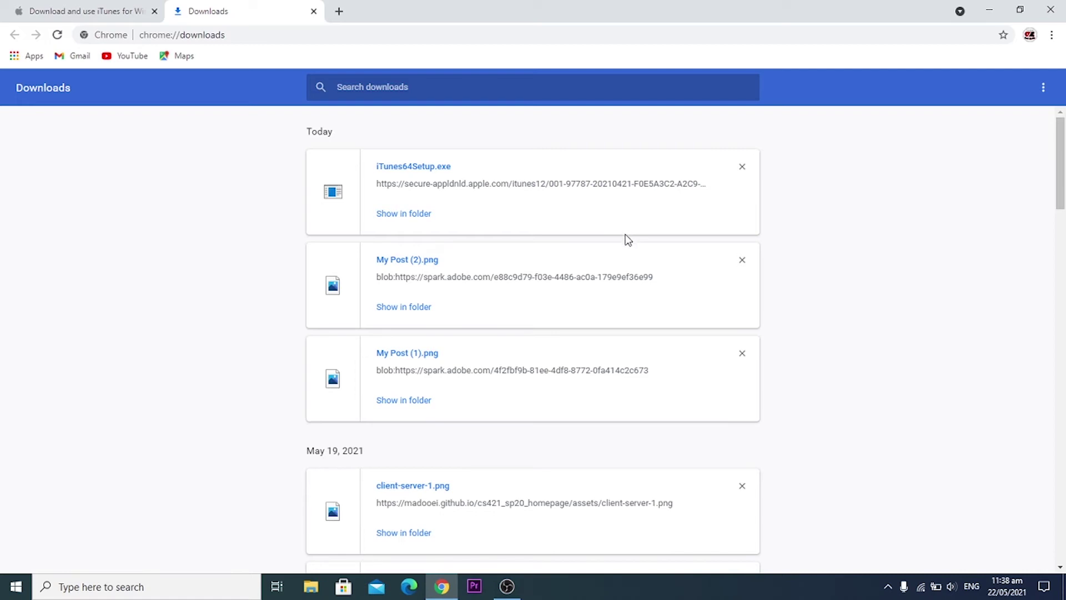
{"action": "left_click", "coordinate": [392, 216]}
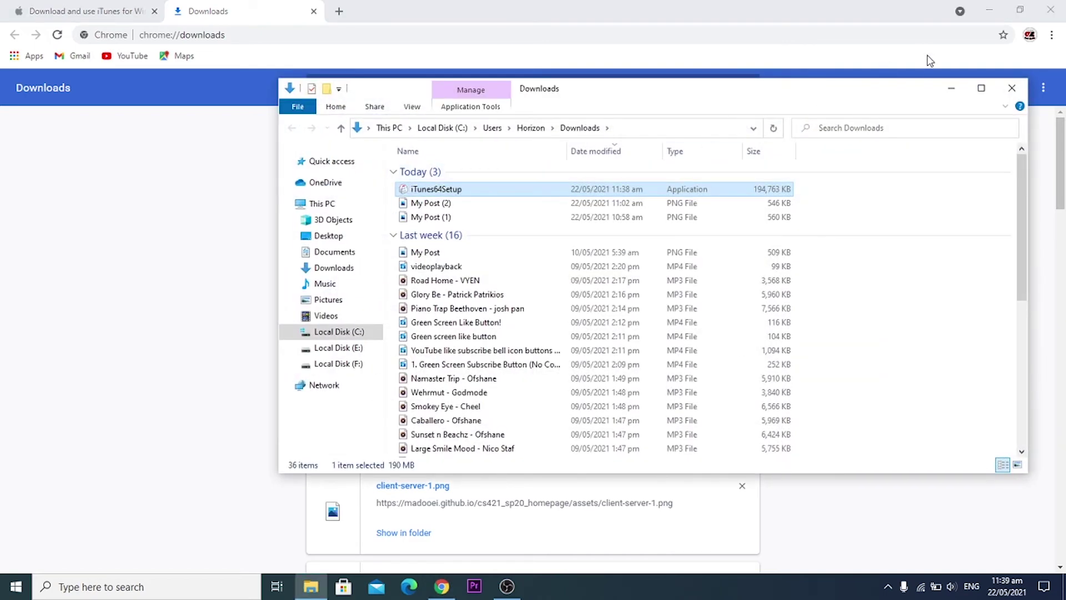
{"action": "left_click", "coordinate": [981, 88]}
{"action": "left_click", "coordinate": [1051, 8]}
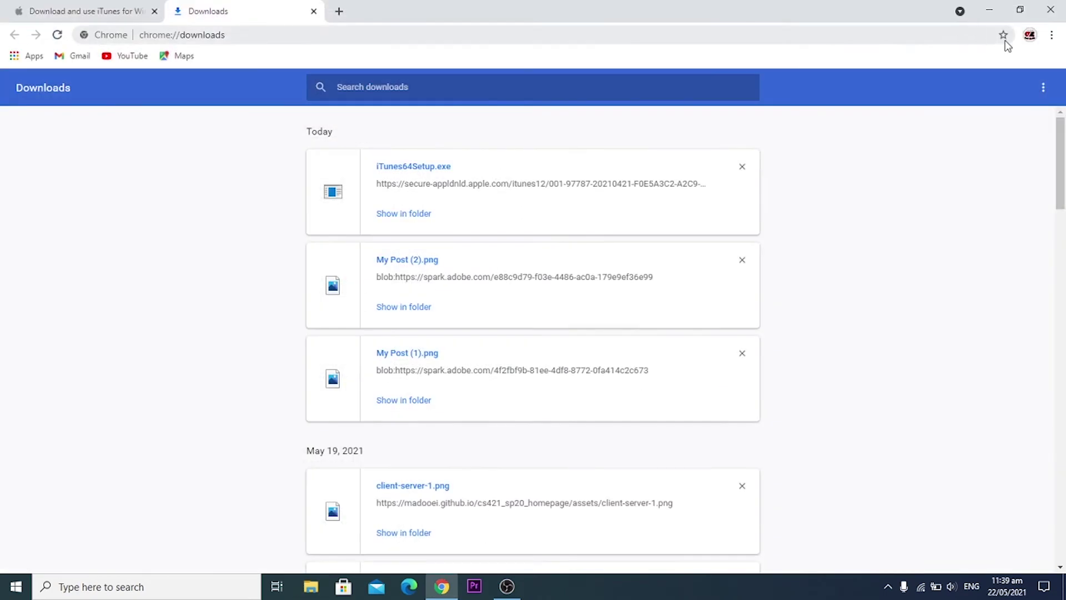
Move iTunes64Setup from the Downloads folder to an empty area of the desktop and run it from there.
{"action": "left_click", "coordinate": [999, 12]}
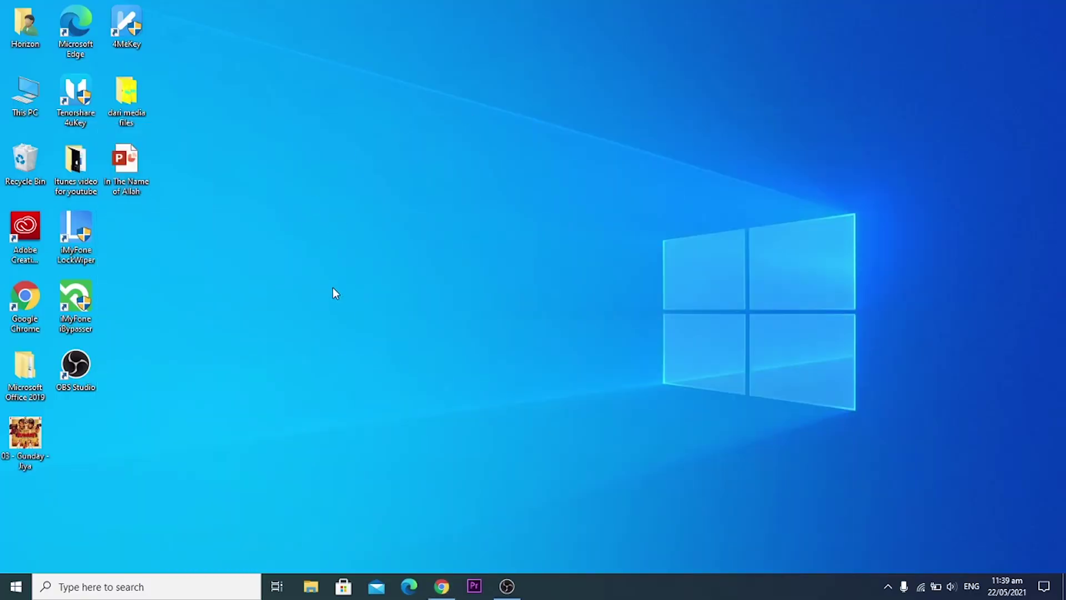
{"action": "double_click", "coordinate": [5, 106]}
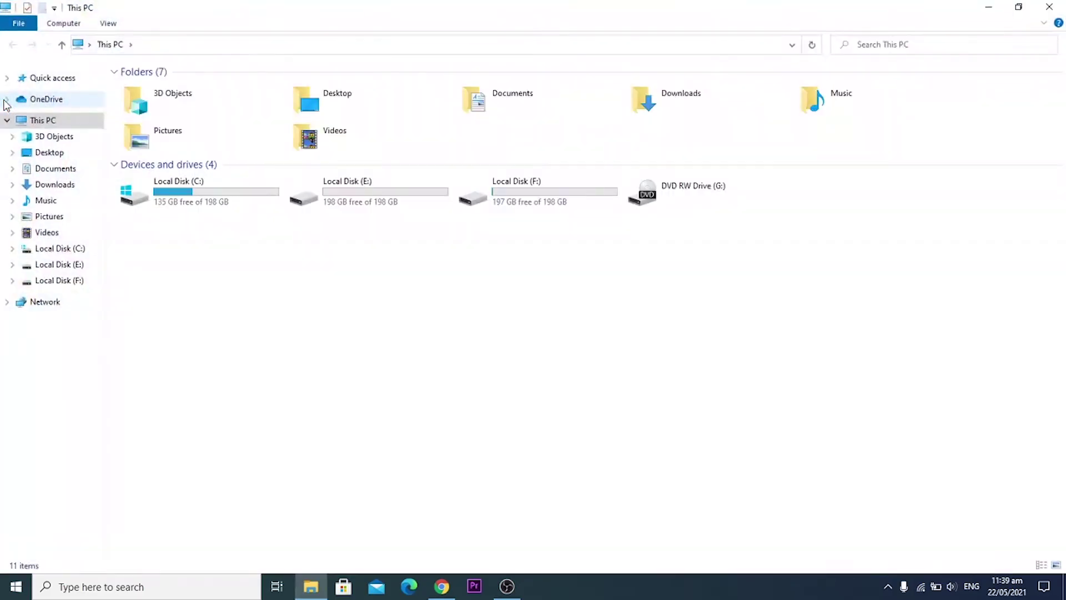
{"action": "left_click", "coordinate": [39, 187]}
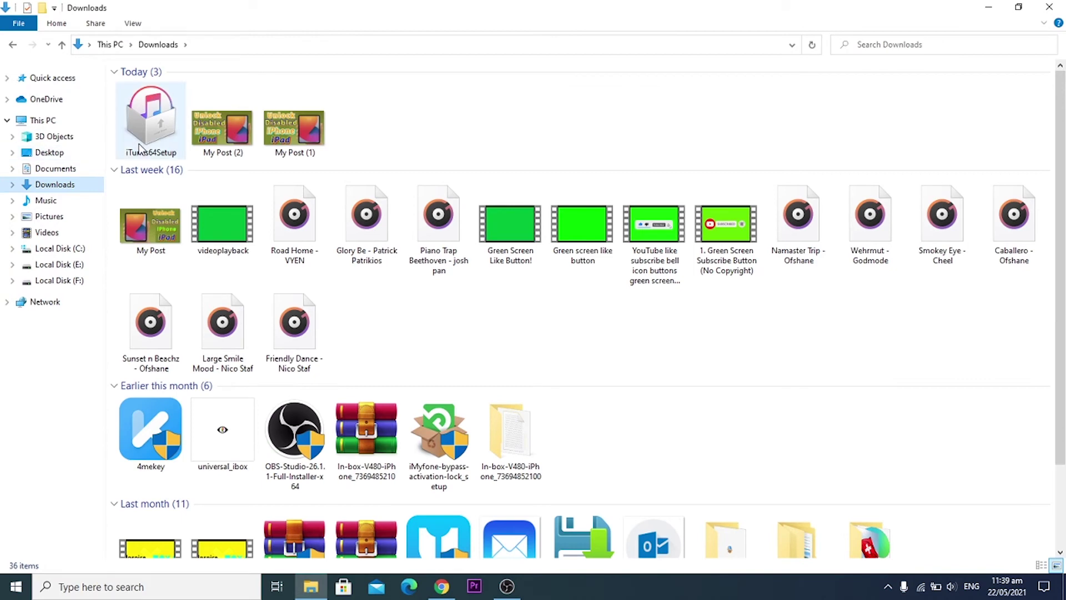
{"action": "left_click", "coordinate": [1024, 7]}
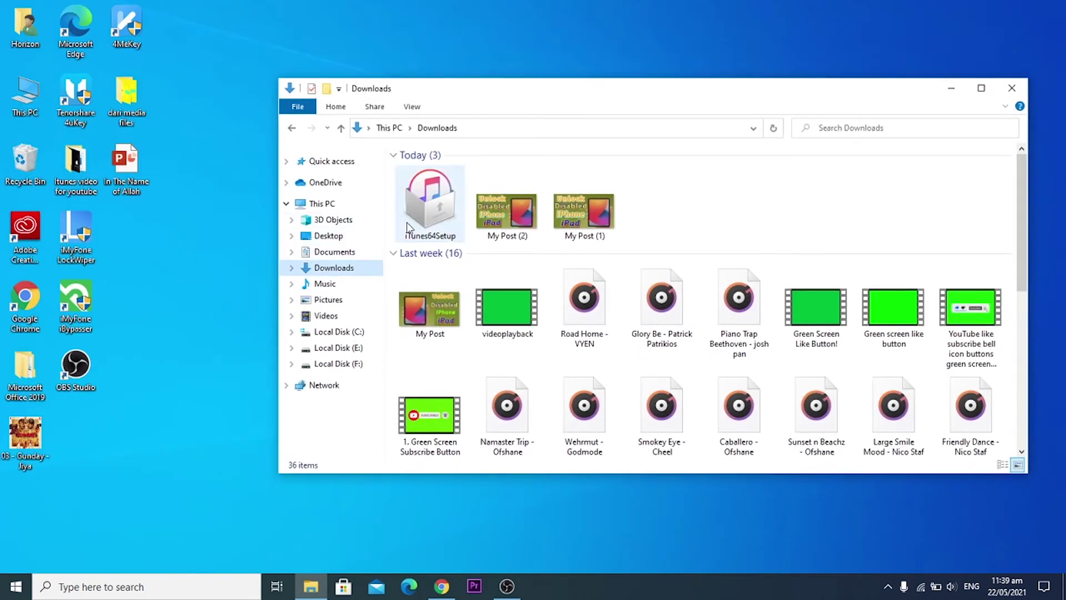
{"action": "left_click_drag", "start_coordinate": [414, 224], "coordinate": [720, 35]}
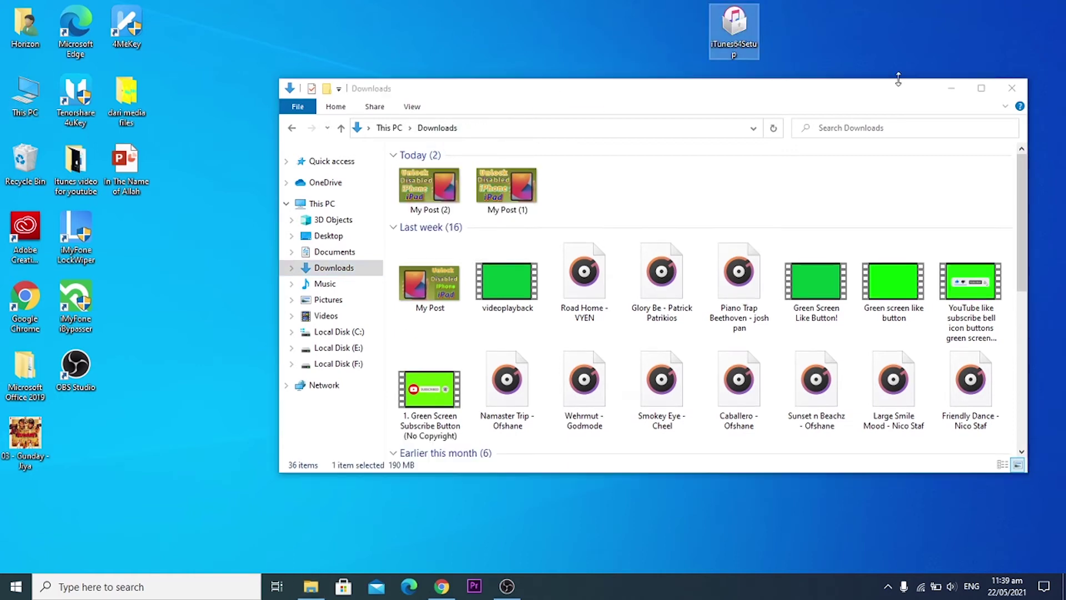
{"action": "left_click", "coordinate": [951, 87]}
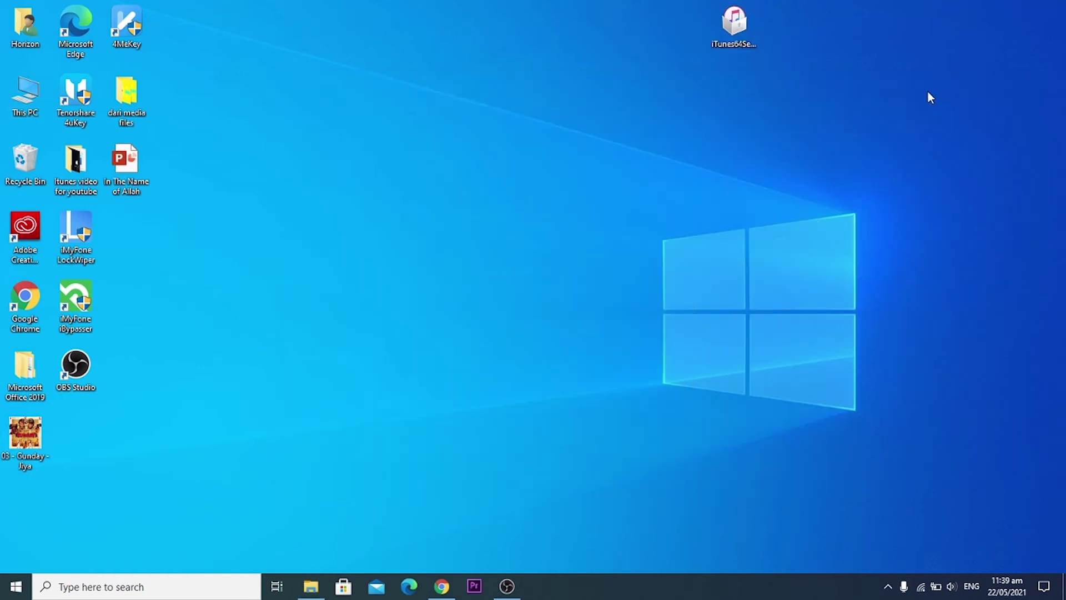
{"action": "double_click", "coordinate": [739, 40]}
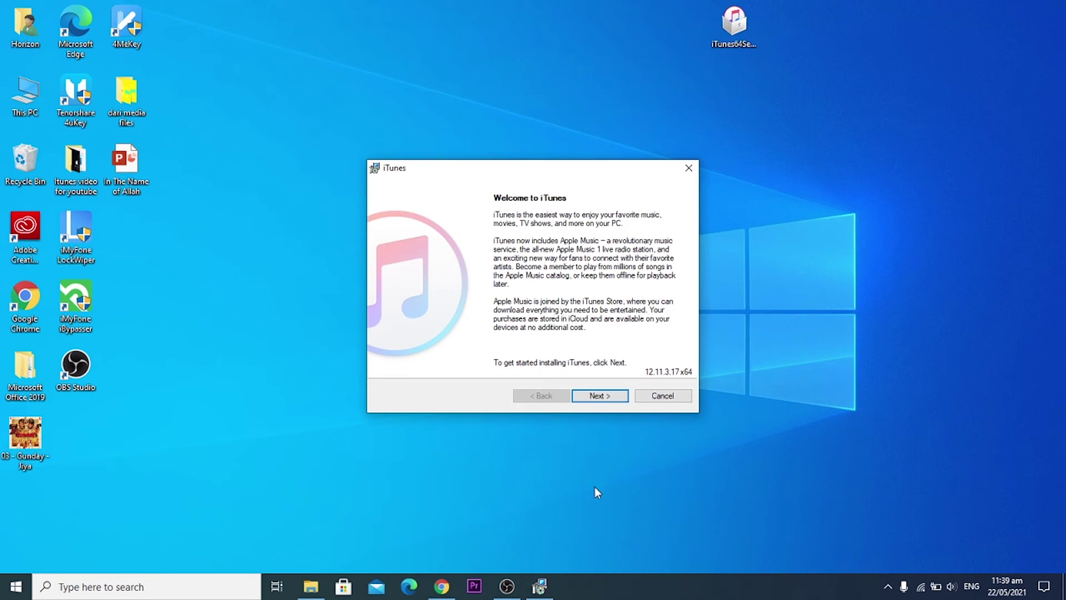
Install iTunes through the setup wizard and finish with the option to open iTunes after the installer exits enabled.
{"action": "left_click", "coordinate": [594, 398]}
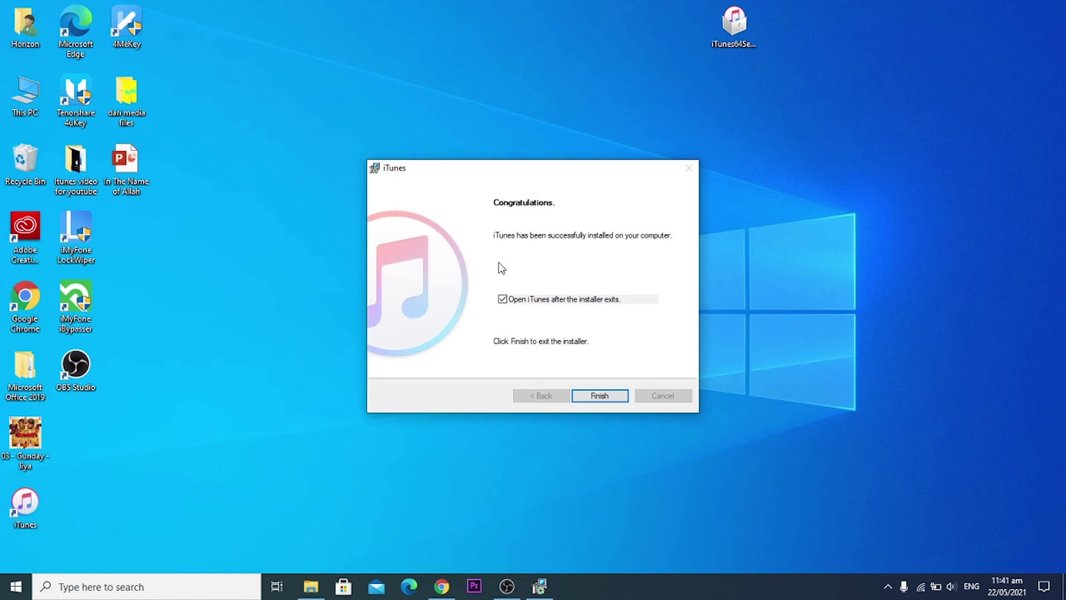
{"action": "left_click", "coordinate": [600, 396]}
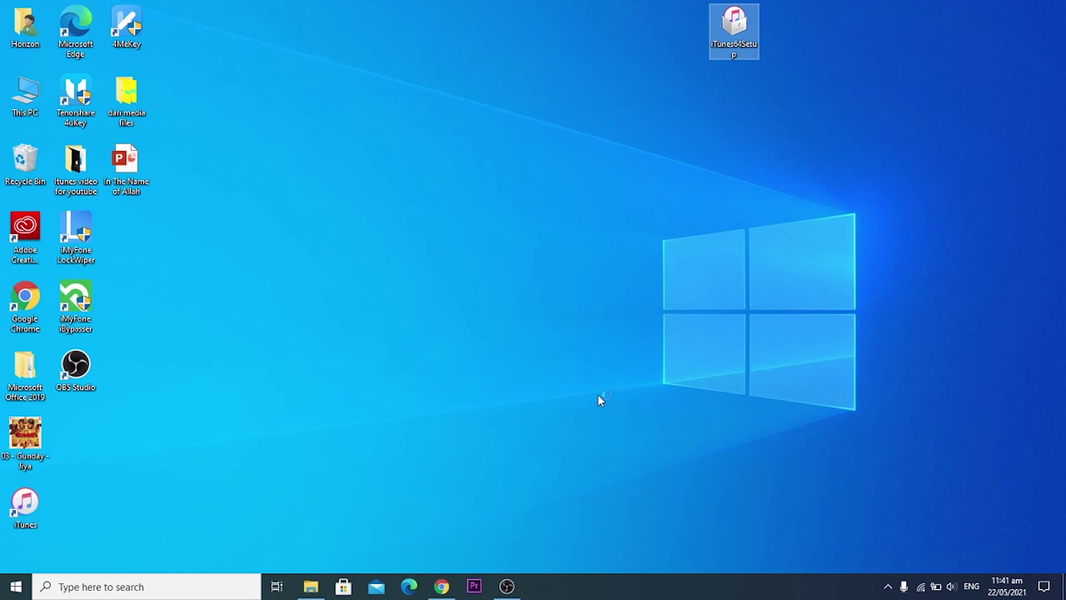
Move the new iTunes shortcut to an empty area of the desktop near the iTunes64Setup file and launch iTunes from it.
{"action": "left_click_drag", "start_coordinate": [33, 508], "coordinate": [641, 98]}
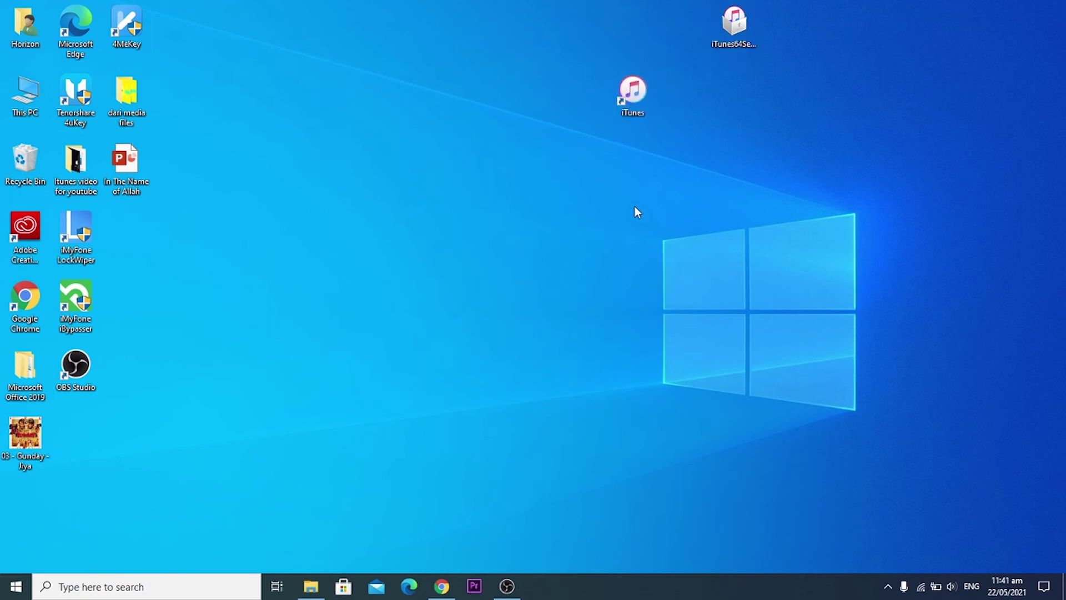
{"action": "double_click", "coordinate": [628, 98]}
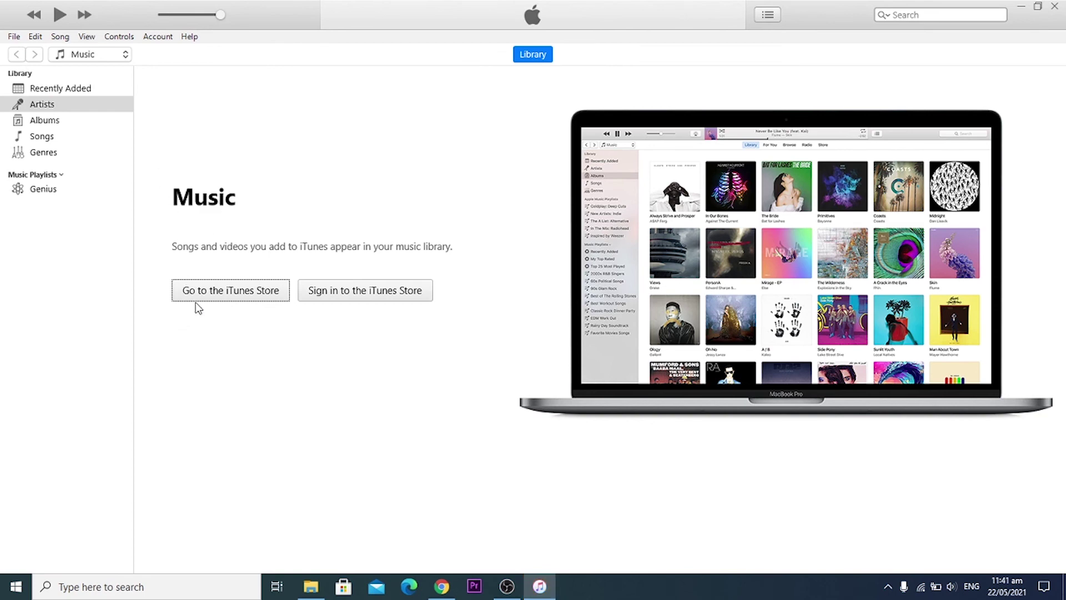
View the iTunes Store sign-in form with its Apple ID and password fields, and close it without signing in.
{"action": "left_click", "coordinate": [323, 292]}
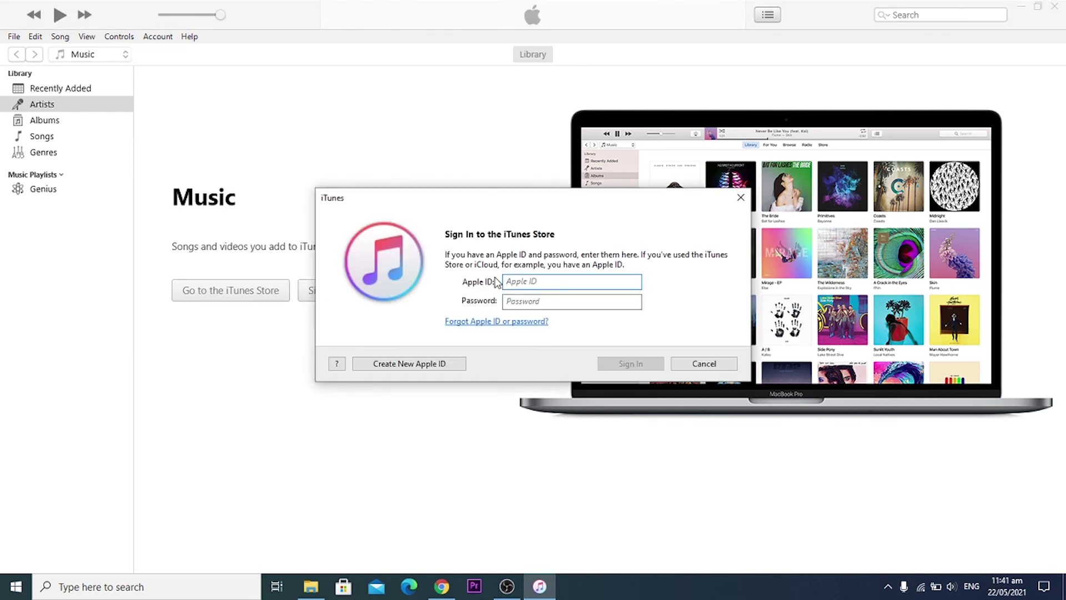
{"action": "left_click", "coordinate": [511, 302]}
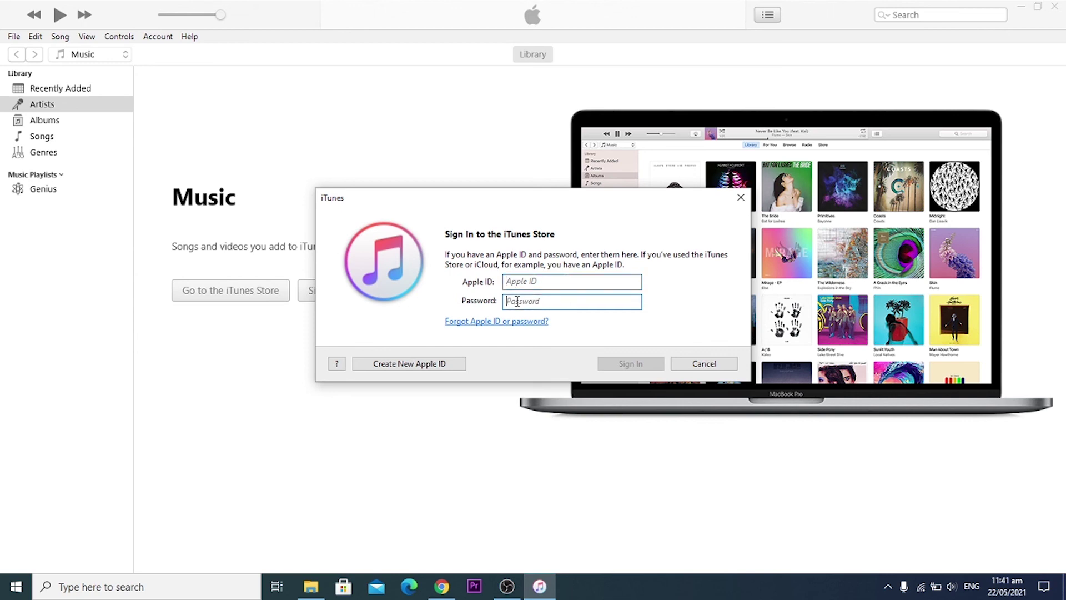
{"action": "left_click", "coordinate": [741, 199]}
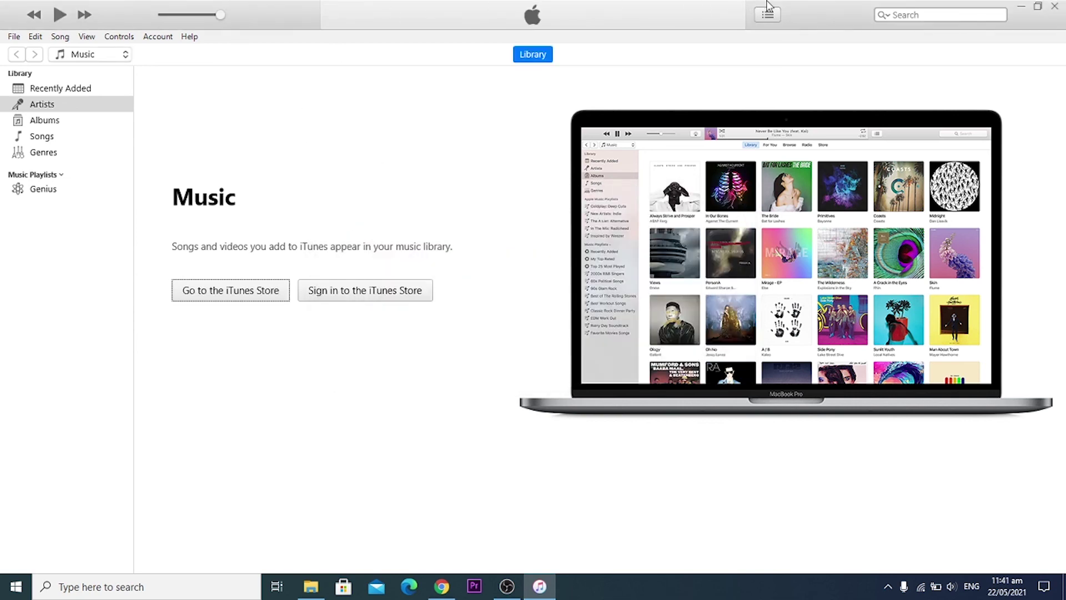